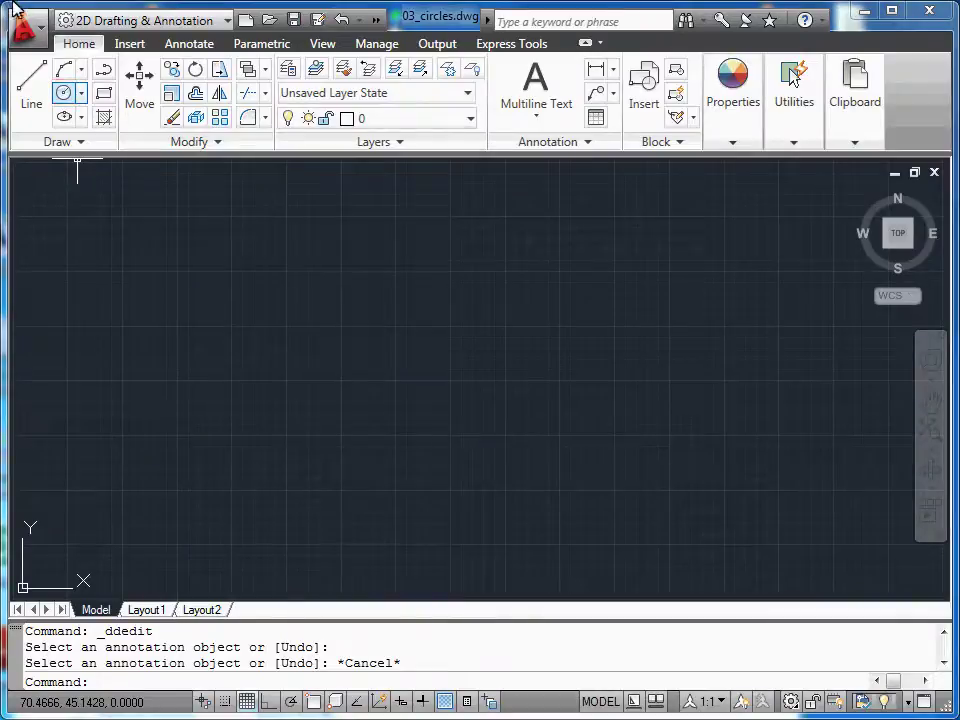
Step: Draw the first circle near the upper left with a picked radius
{"action": "left_click", "coordinate": [62, 95]}
{"action": "left_click", "coordinate": [126, 247]}
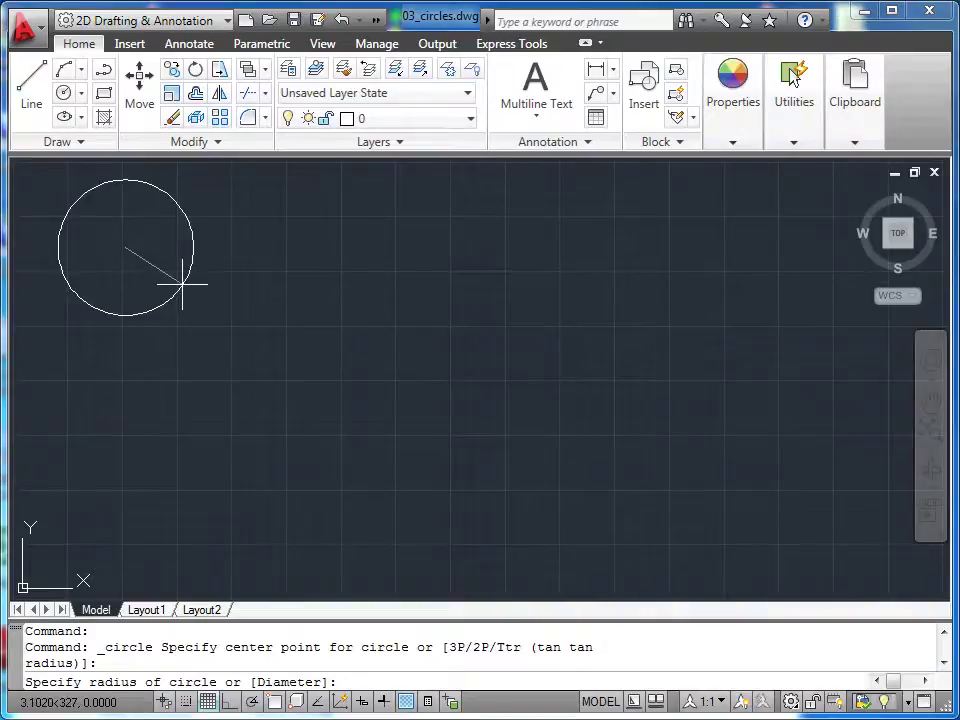
{"action": "left_click", "coordinate": [182, 280]}
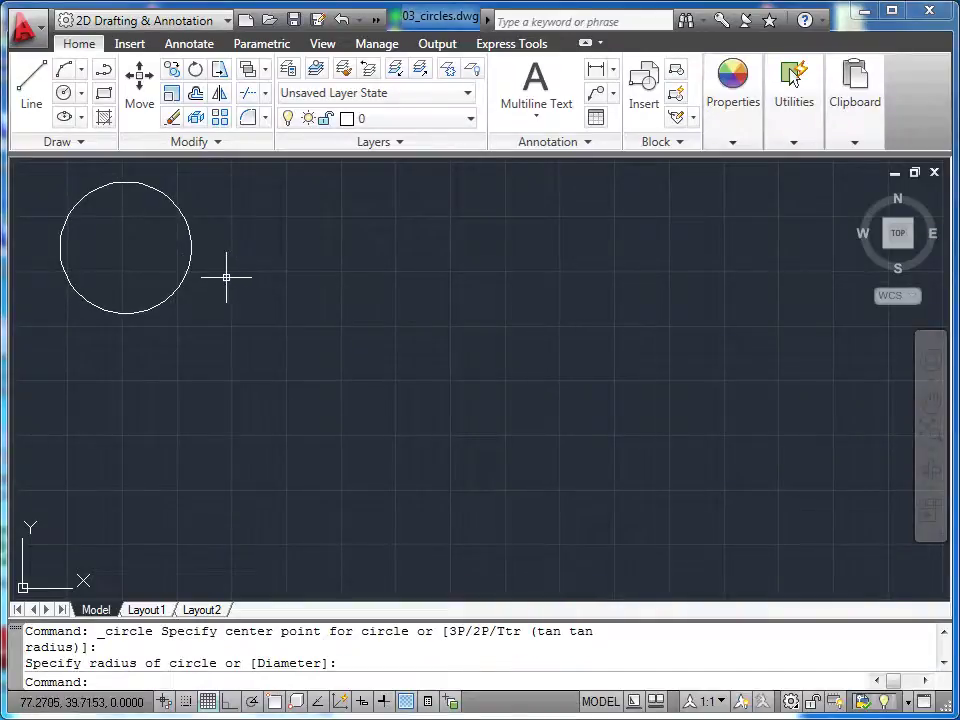
Step: Add two more circles to its right, each with radius 3
{"action": "left_click", "coordinate": [58, 98]}
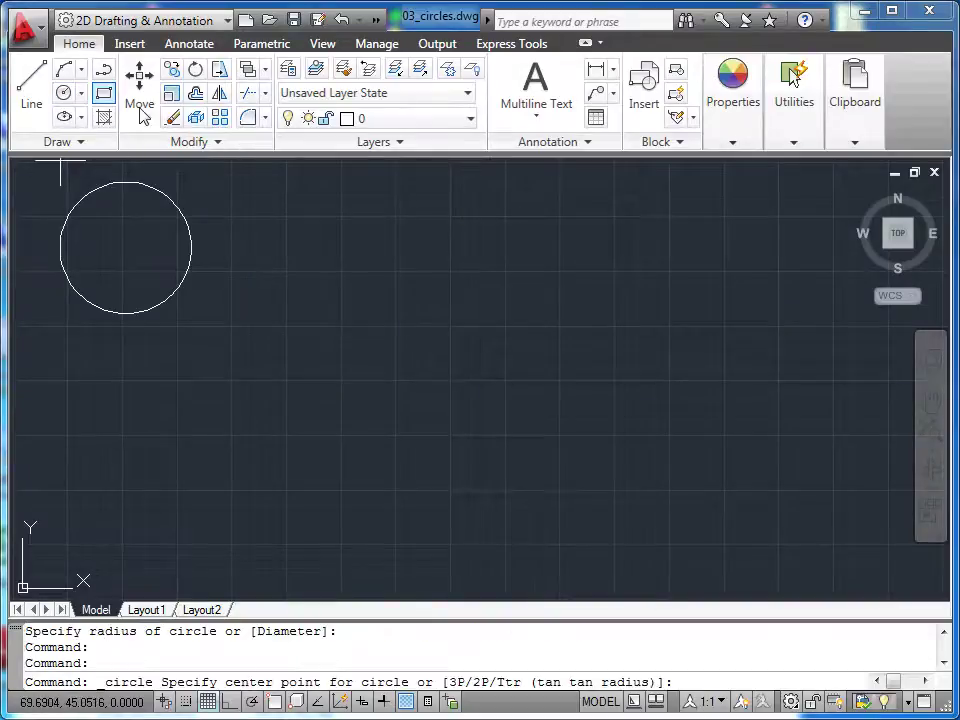
{"action": "left_click", "coordinate": [306, 261]}
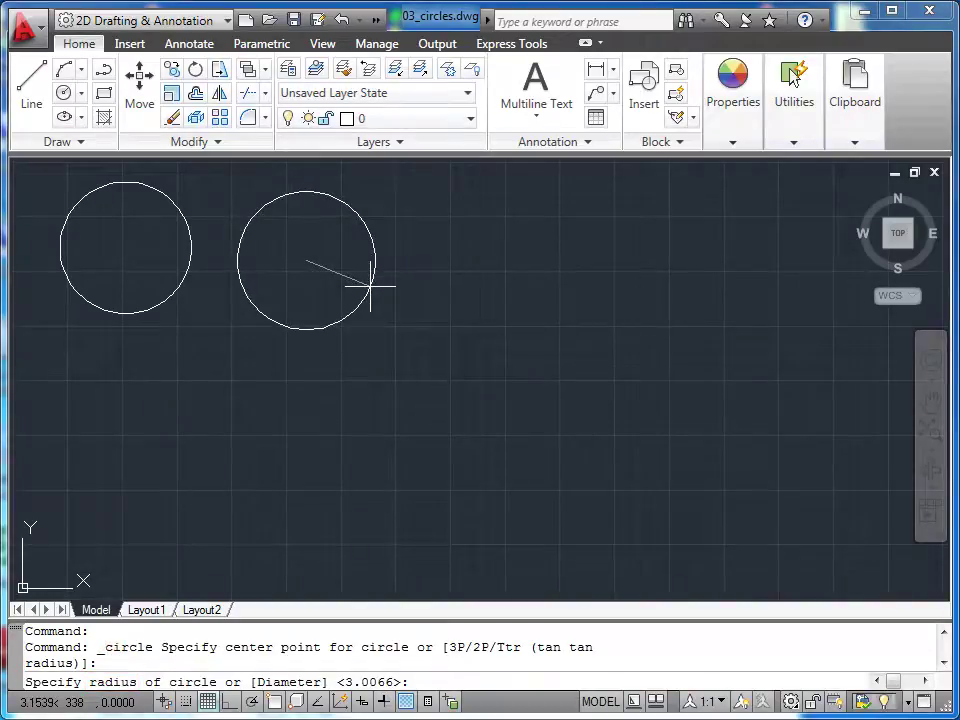
{"action": "type", "text": "3"}
{"action": "key", "text": "Return"}
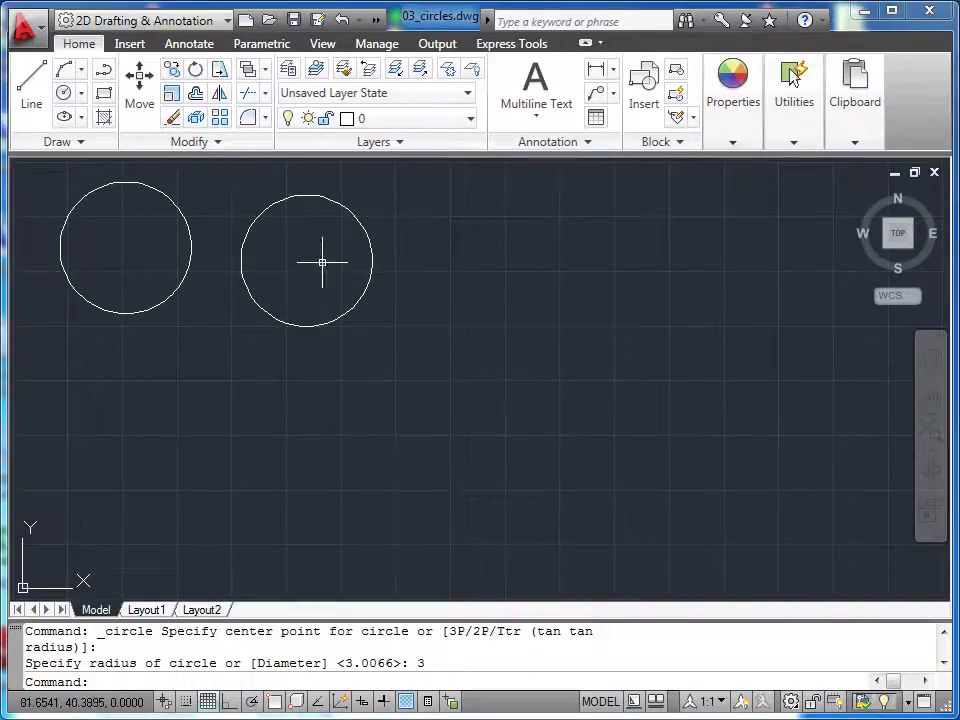
{"action": "left_click", "coordinate": [64, 92]}
{"action": "left_click", "coordinate": [512, 264]}
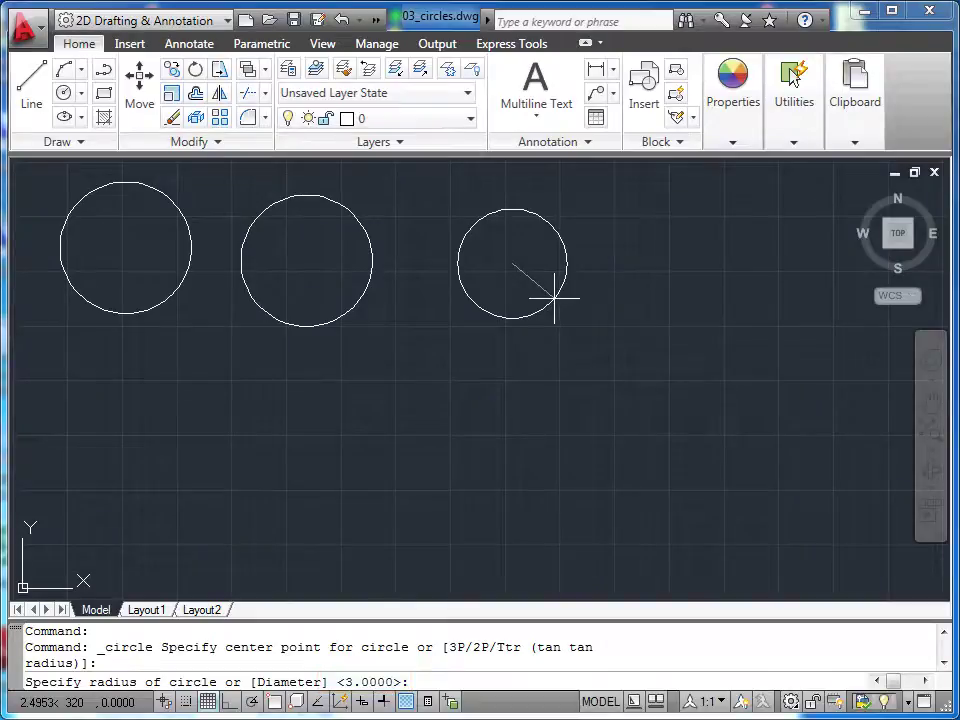
{"action": "key", "text": "Return"}
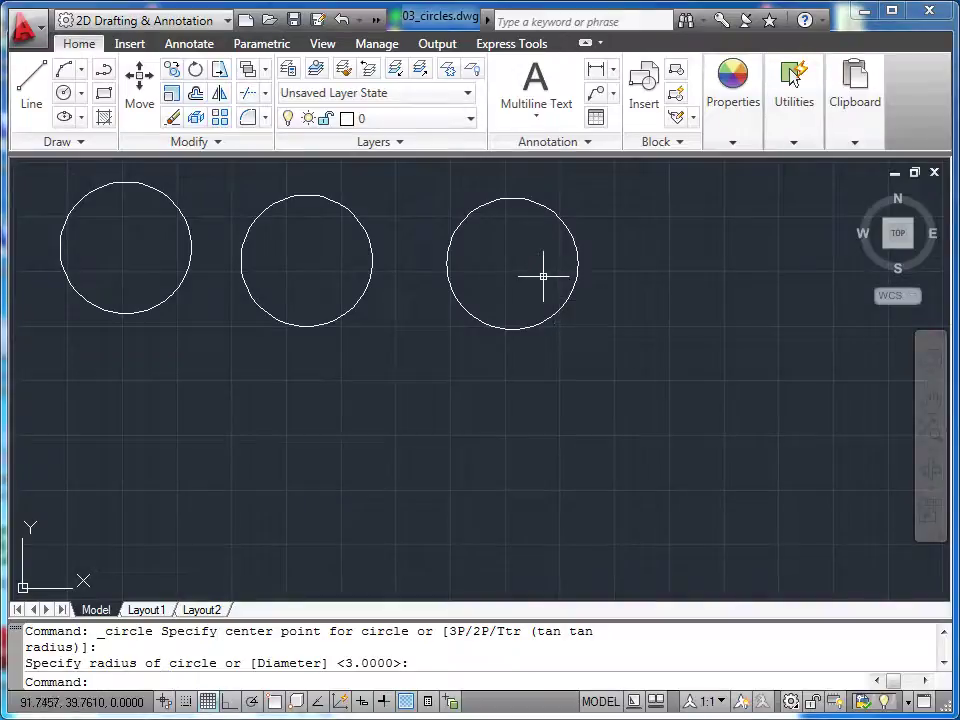
Step: Draw a circle of diameter 8.25 centred below the top-left circle
{"action": "left_click", "coordinate": [64, 99]}
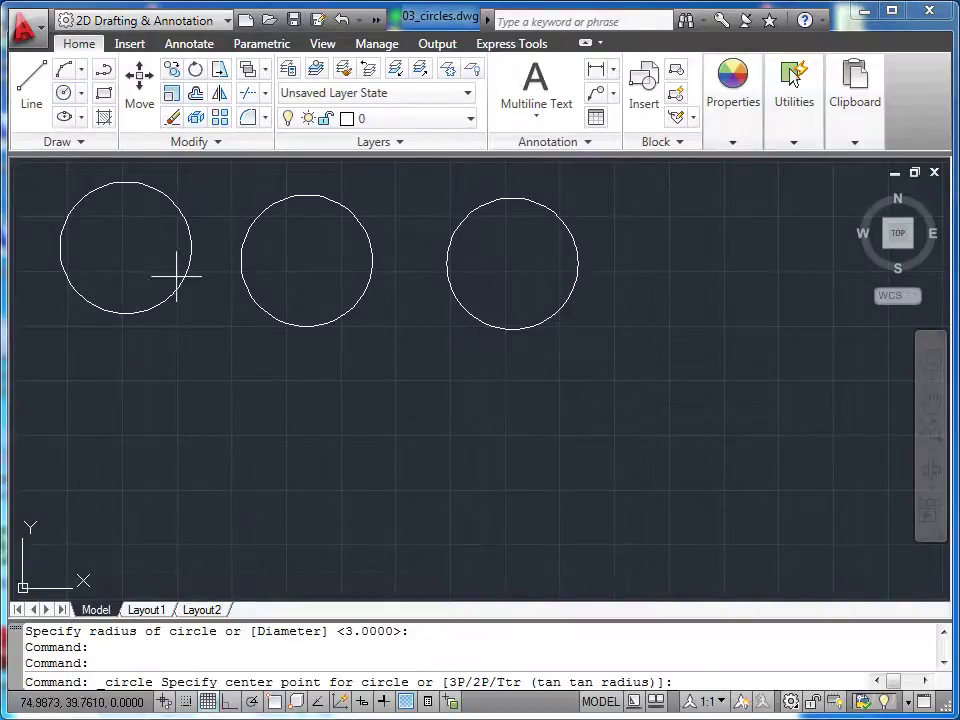
{"action": "left_click", "coordinate": [147, 437]}
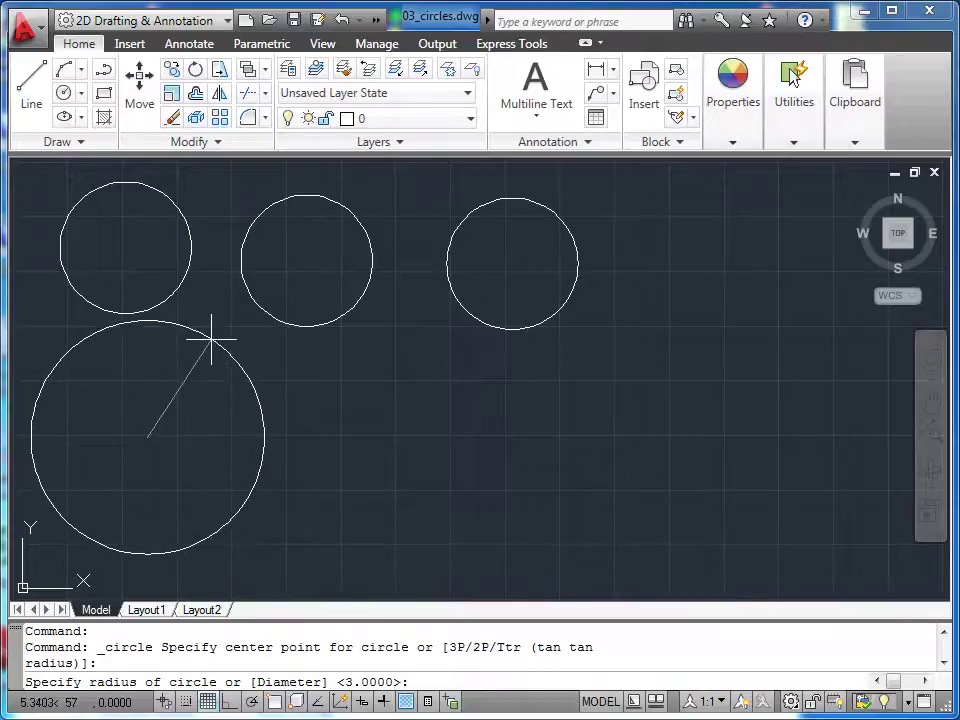
{"action": "right_click", "coordinate": [211, 340]}
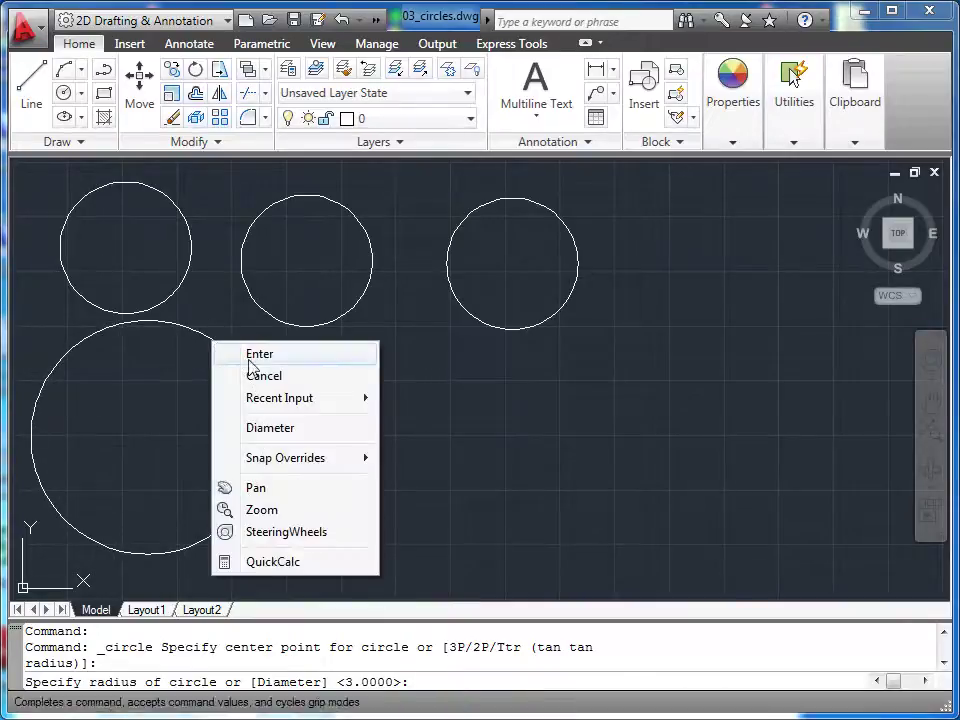
{"action": "left_click", "coordinate": [270, 428]}
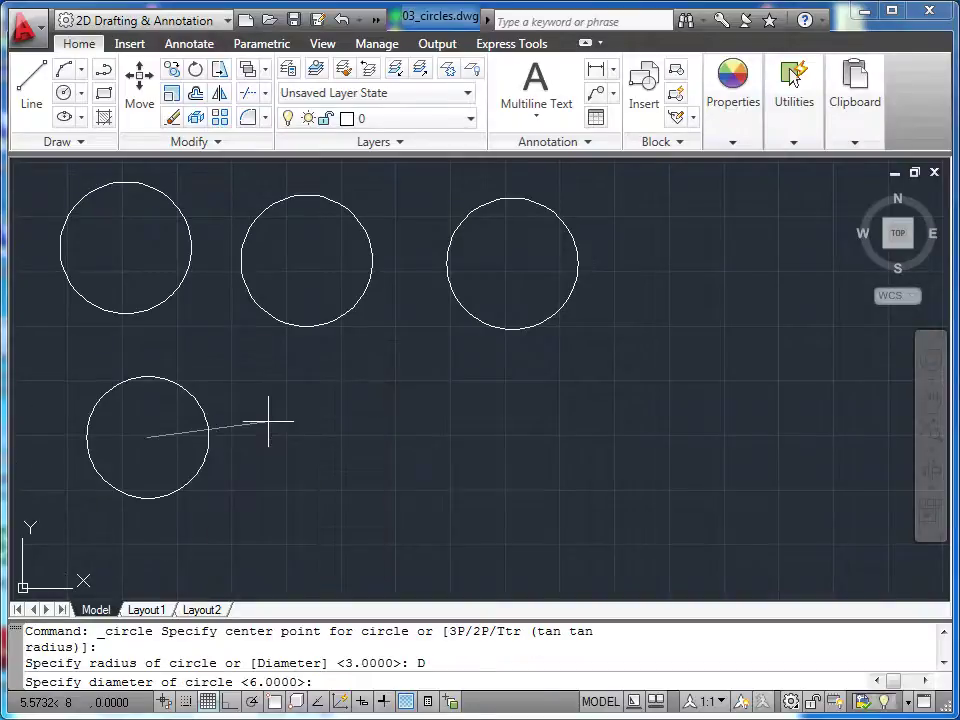
{"action": "type", "text": "8.25"}
{"action": "key", "text": "Return"}
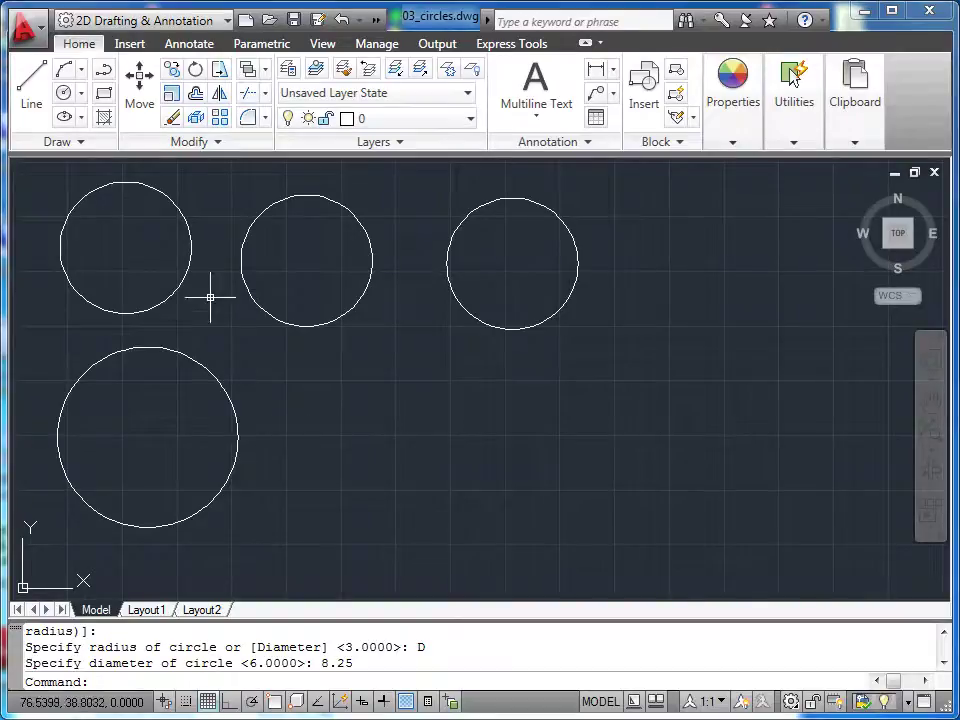
Step: Draw a Center, Diameter circle of diameter 2 right of the large circle
{"action": "left_click", "coordinate": [84, 96]}
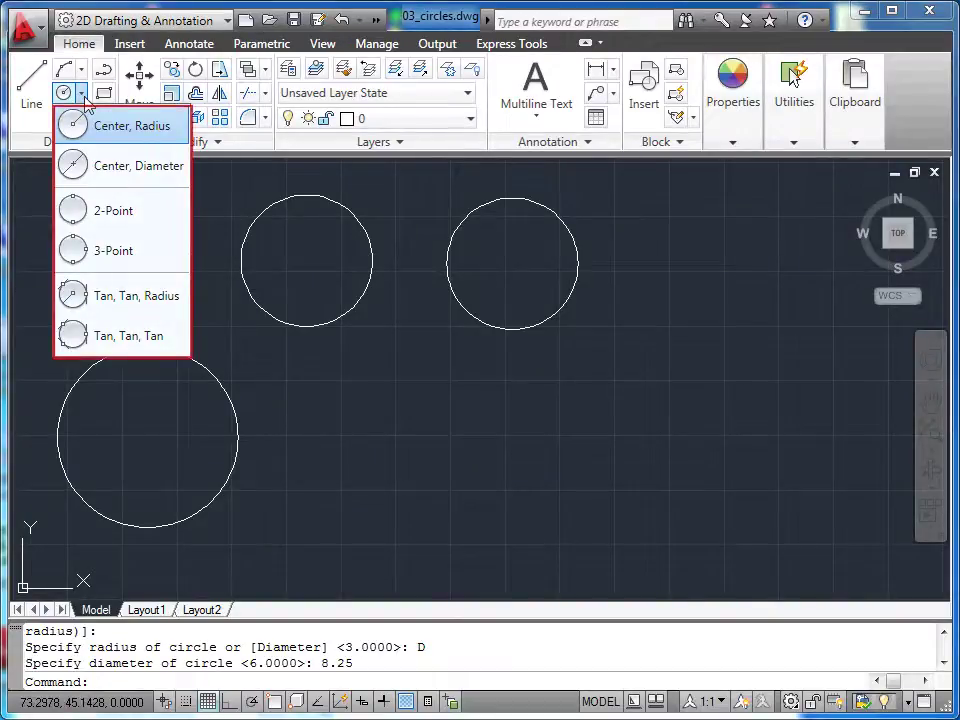
{"action": "left_click", "coordinate": [126, 166]}
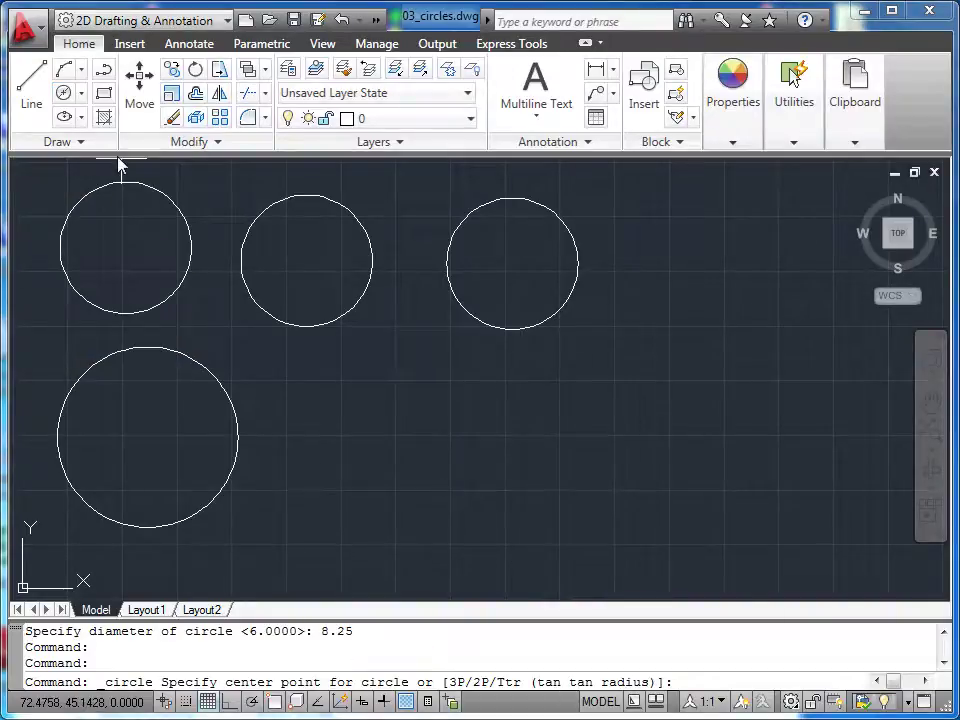
{"action": "left_click", "coordinate": [64, 93]}
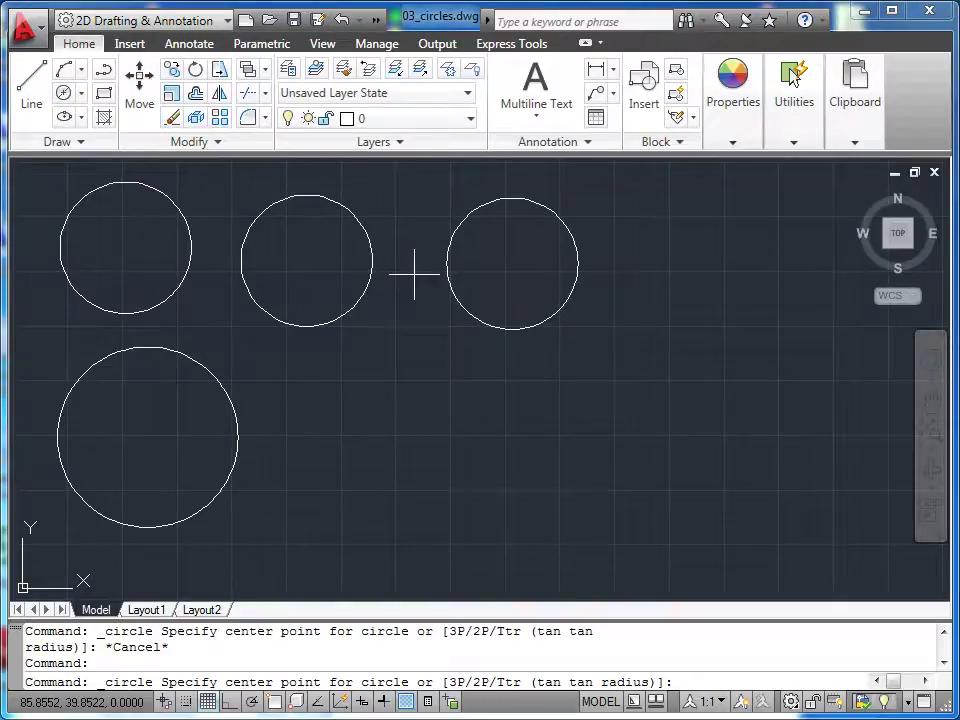
{"action": "left_click", "coordinate": [379, 440]}
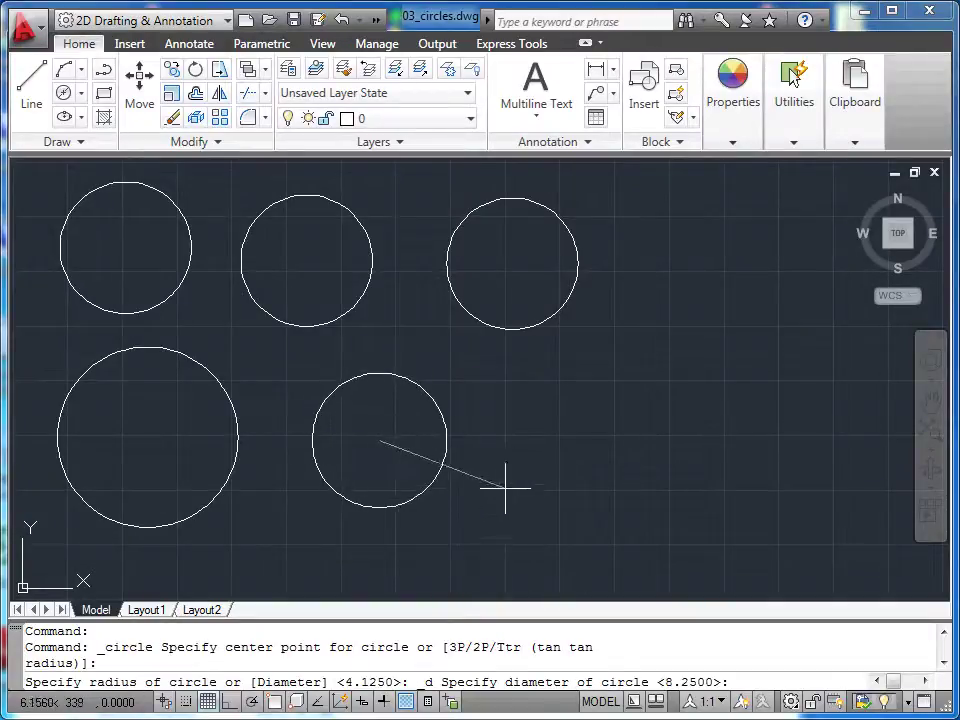
{"action": "type", "text": "2"}
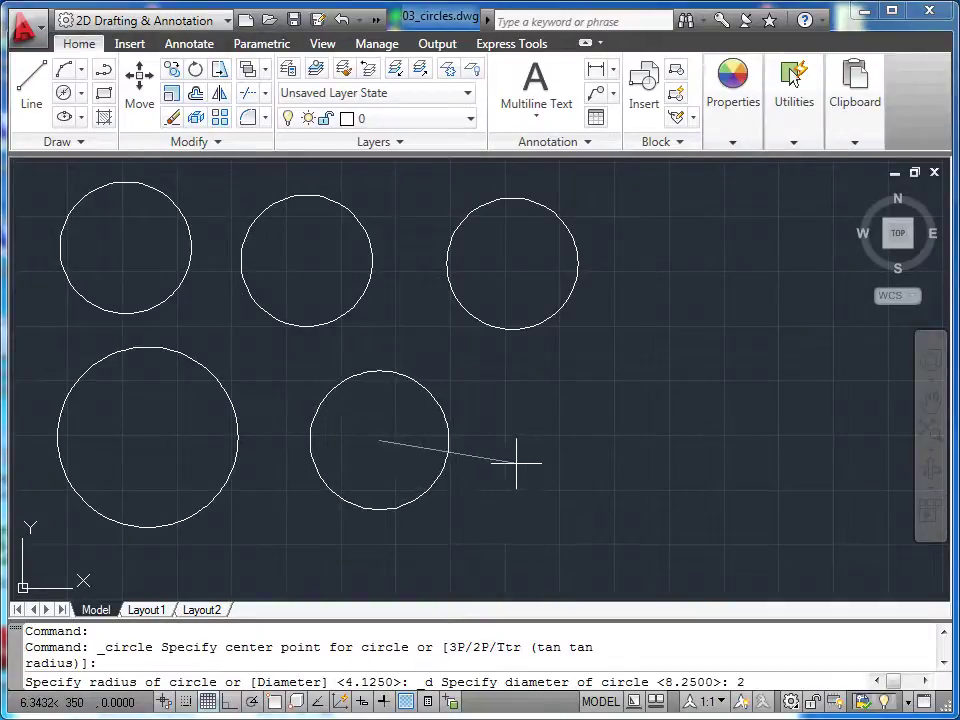
{"action": "key", "text": "Return"}
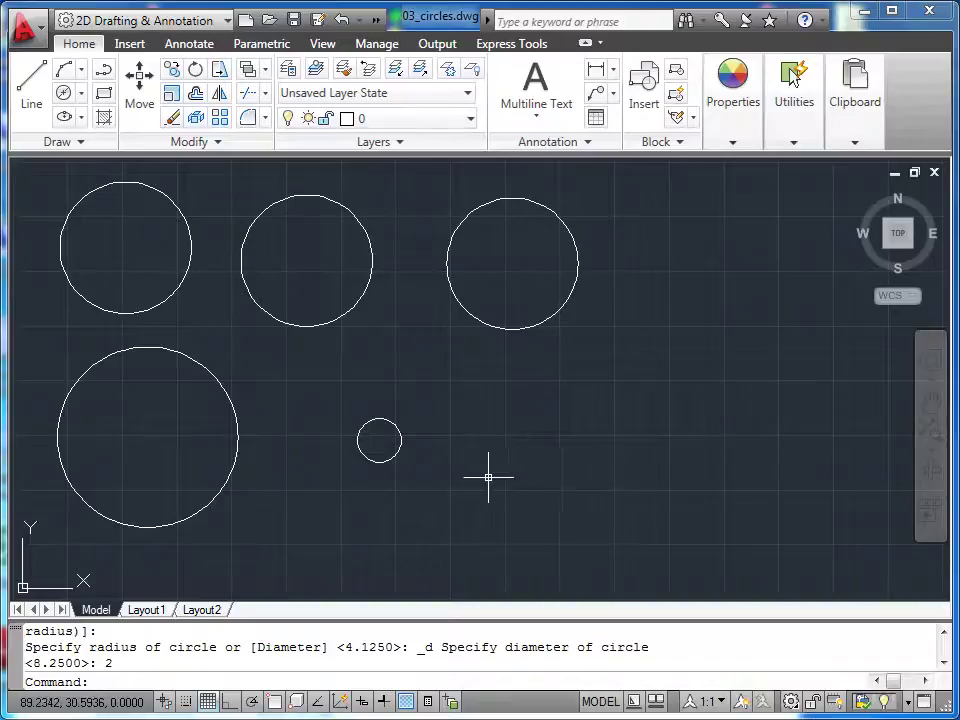
Step: Pan and zoom to the R3.25, R5.62 and Ø8.00 circles and list the circle methods
{"action": "mouse_move", "coordinate": [816, 394]}
{"action": "middle_mouse_down"}
{"action": "mouse_move", "coordinate": [365, 410]}
{"action": "mouse_move", "coordinate": [645, 409]}
{"action": "mouse_move", "coordinate": [229, 409]}
{"action": "mouse_move", "coordinate": [341, 416]}
{"action": "mouse_move", "coordinate": [129, 399]}
{"action": "middle_mouse_up"}
{"action": "scroll", "coordinate": [129, 399], "scroll_direction": "down", "scroll_amount": 2}
{"action": "mouse_move", "coordinate": [651, 418]}
{"action": "middle_mouse_down"}
{"action": "mouse_move", "coordinate": [738, 452]}
{"action": "mouse_move", "coordinate": [707, 450]}
{"action": "mouse_move", "coordinate": [692, 429]}
{"action": "middle_mouse_up"}
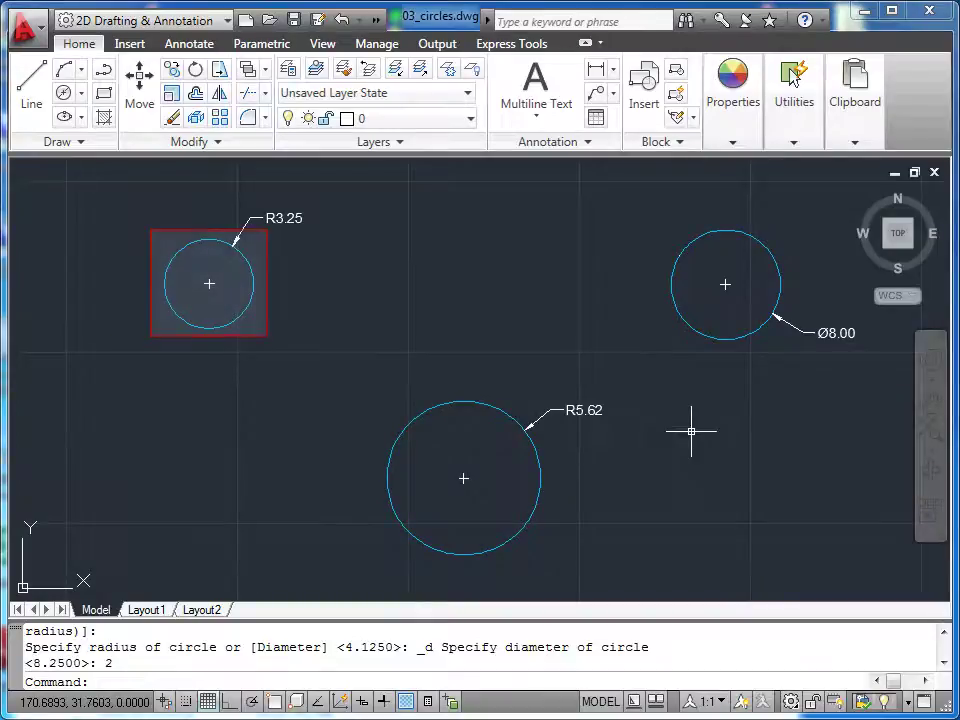
{"action": "left_click", "coordinate": [81, 95]}
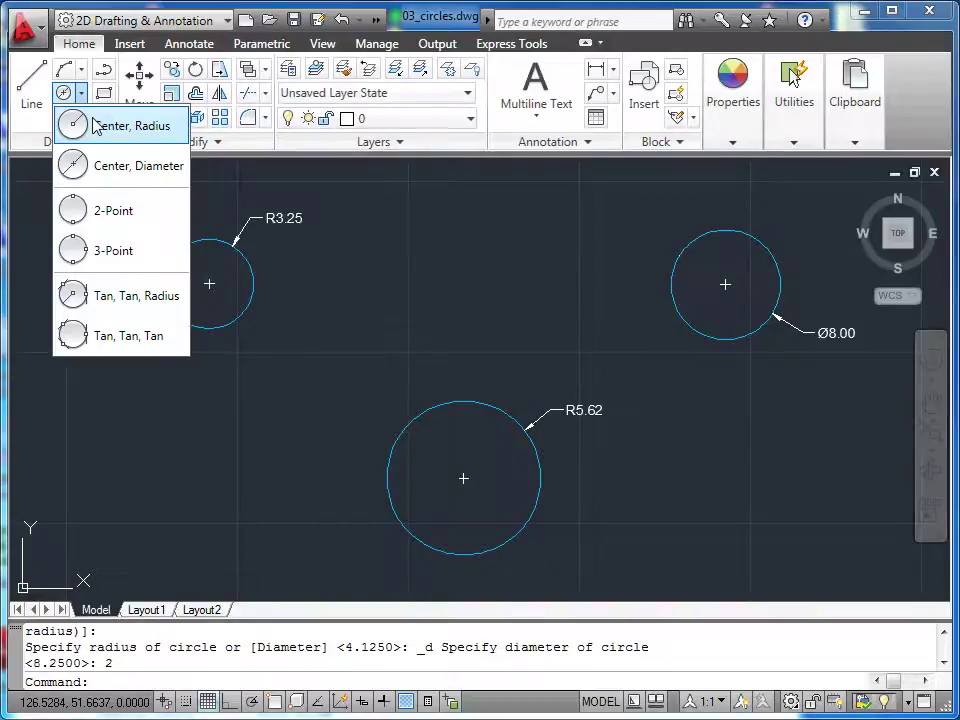
Step: Draw a radius 3.25 circle right of R3.25 and a radius 5.62 circle left of R5.62
{"action": "left_click", "coordinate": [96, 124]}
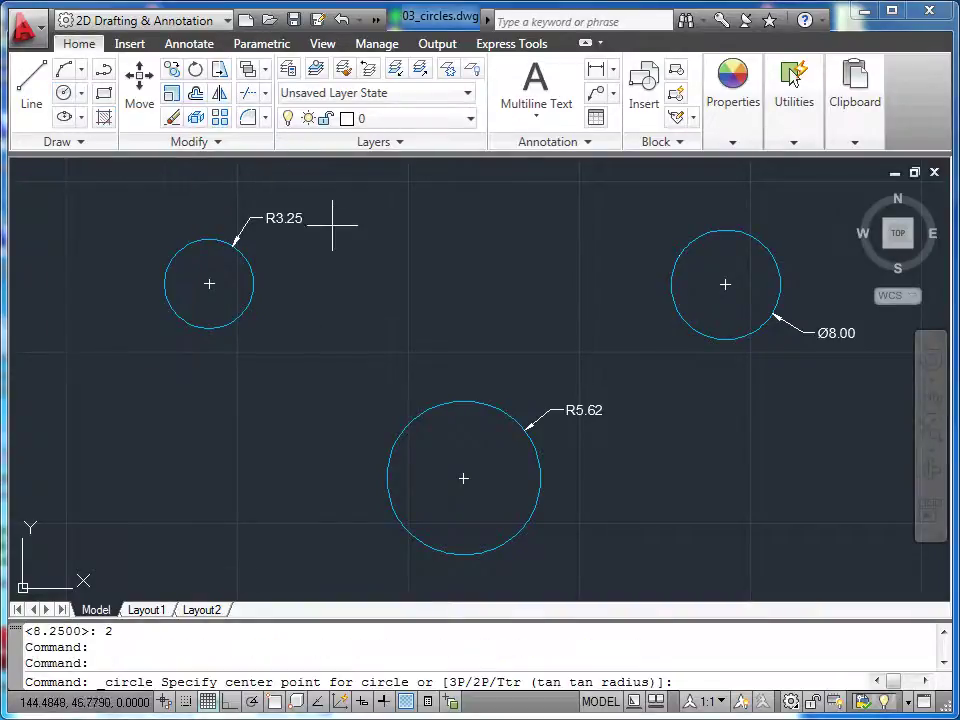
{"action": "left_click", "coordinate": [347, 284]}
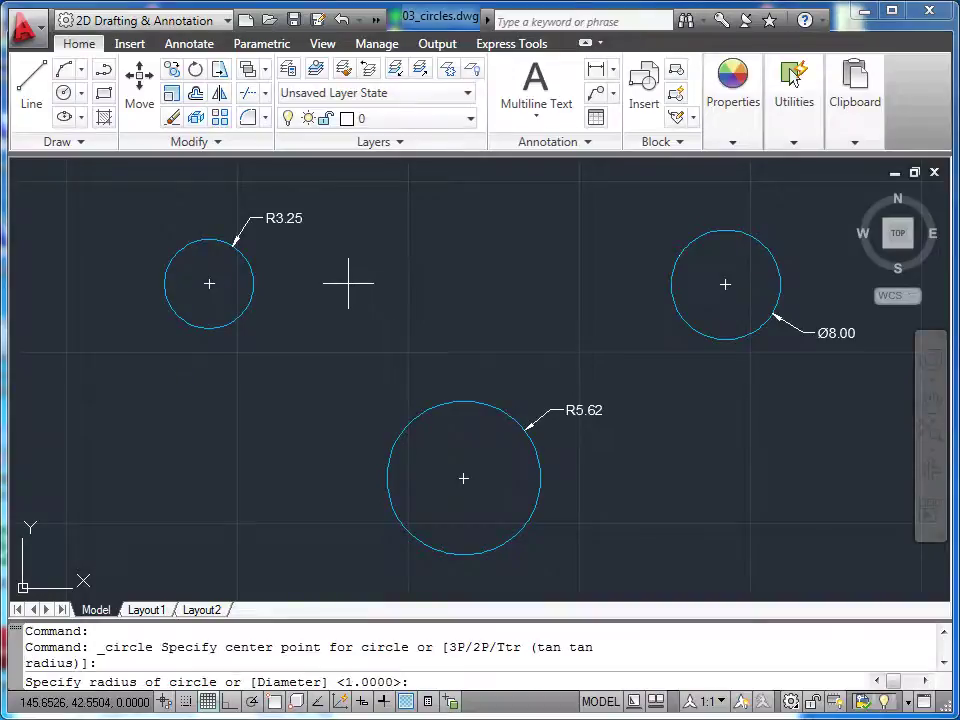
{"action": "type", "text": "3.25"}
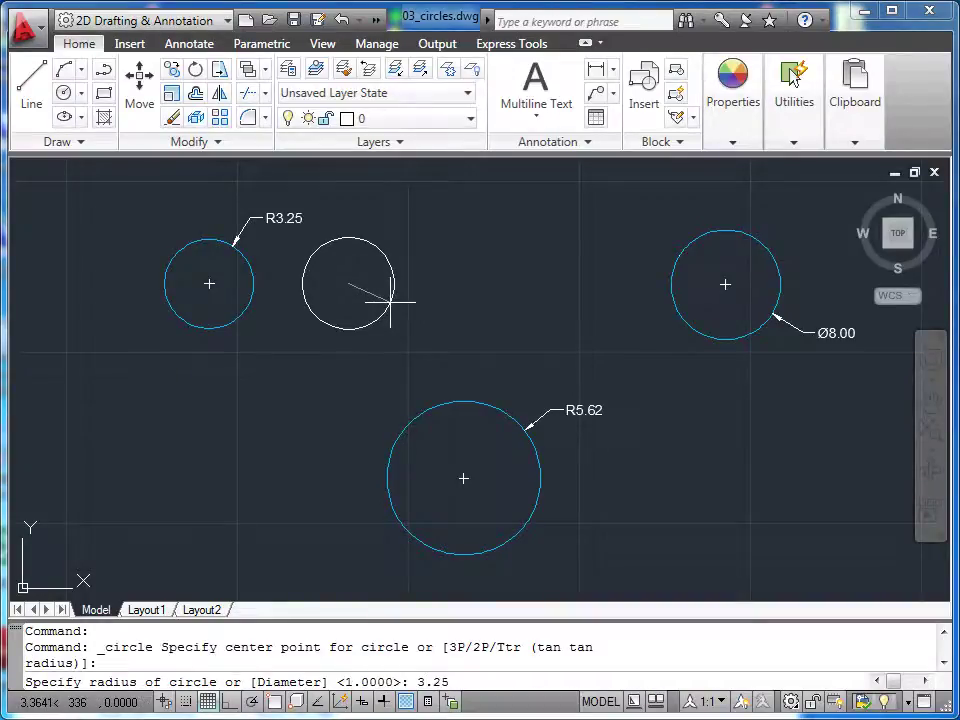
{"action": "key", "text": "Return"}
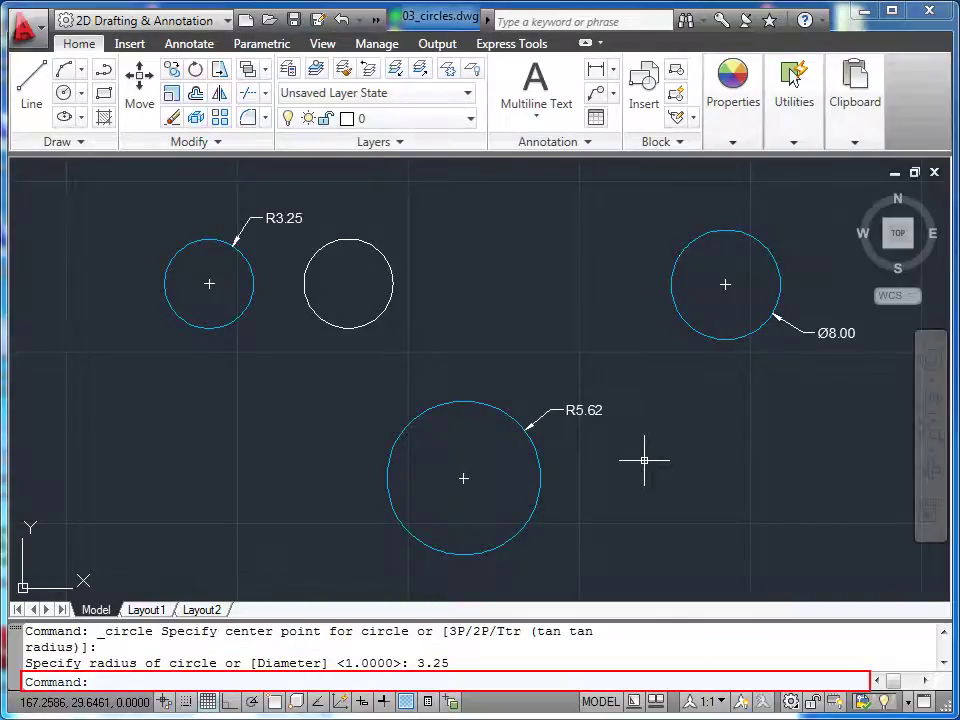
{"action": "key", "text": "Return"}
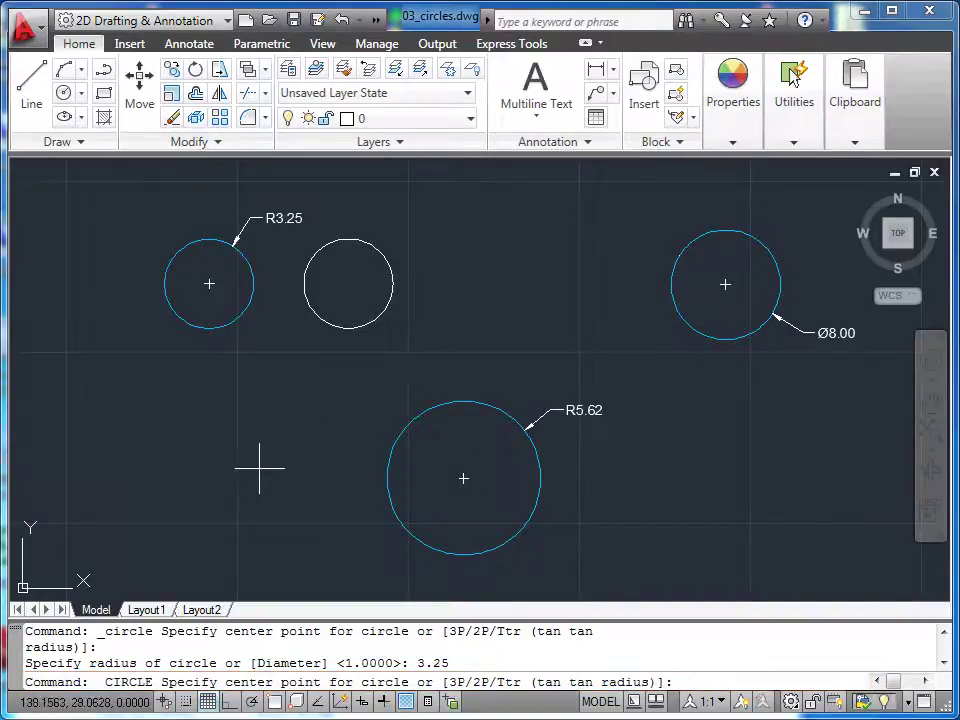
{"action": "left_click", "coordinate": [222, 474]}
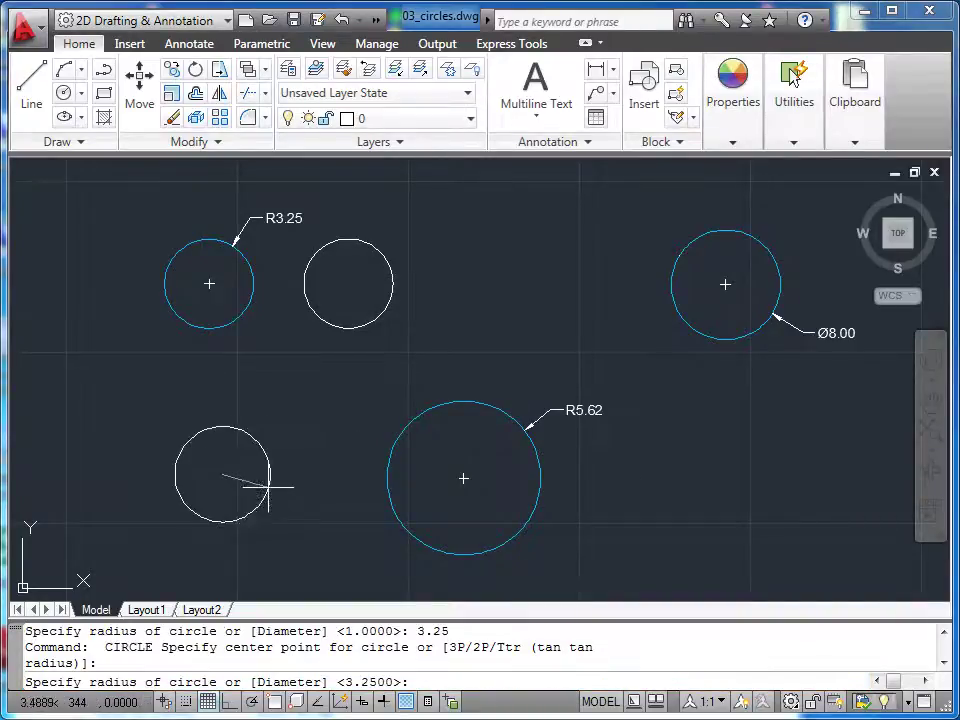
{"action": "type", "text": "5.62"}
{"action": "key", "text": "Return"}
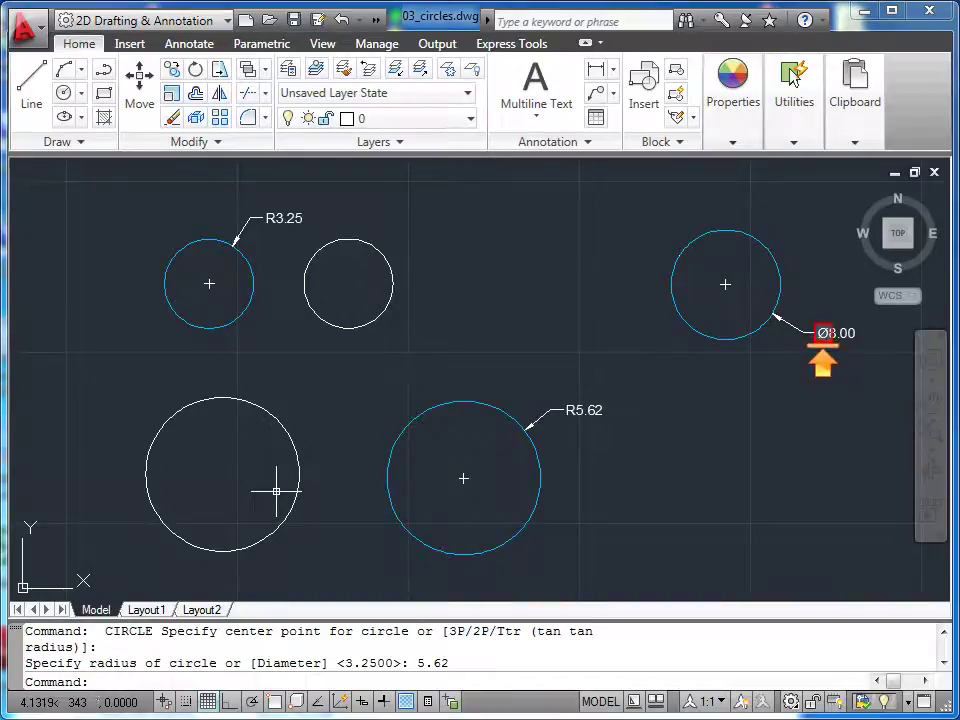
Step: Draw a diameter 8 circle directly beneath the Ø8.00 reference circle
{"action": "scroll", "coordinate": [750, 380], "scroll_direction": "down", "scroll_amount": 2}
{"action": "middle_click_drag", "start_coordinate": [730, 377], "coordinate": [512, 408]}
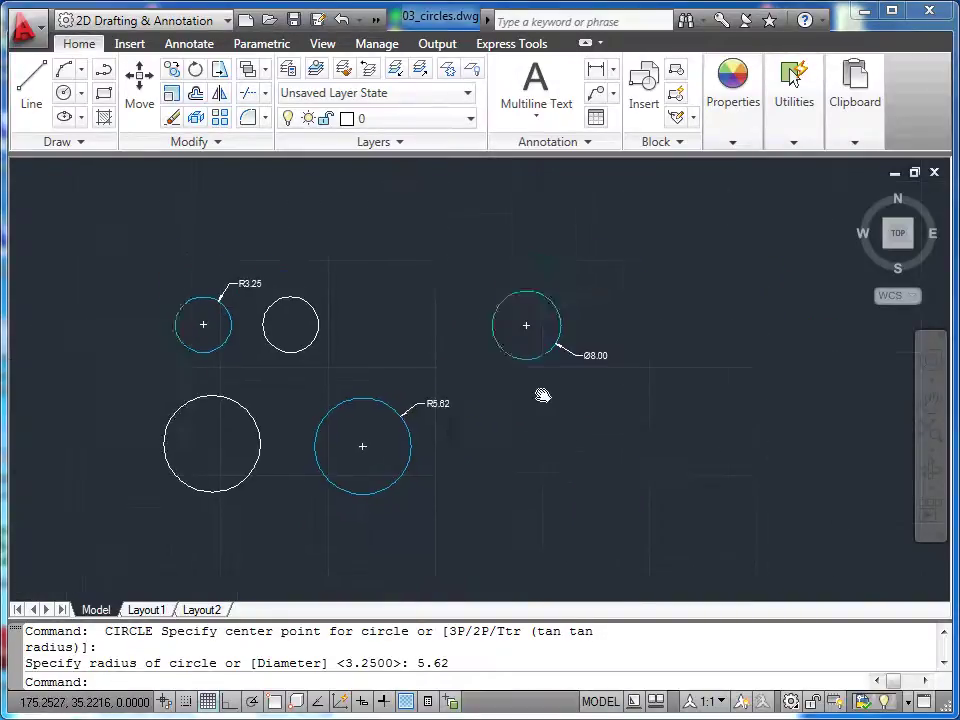
{"action": "scroll", "coordinate": [512, 405], "scroll_direction": "up", "scroll_amount": 2}
{"action": "scroll", "coordinate": [512, 403], "scroll_direction": "up", "scroll_amount": 1}
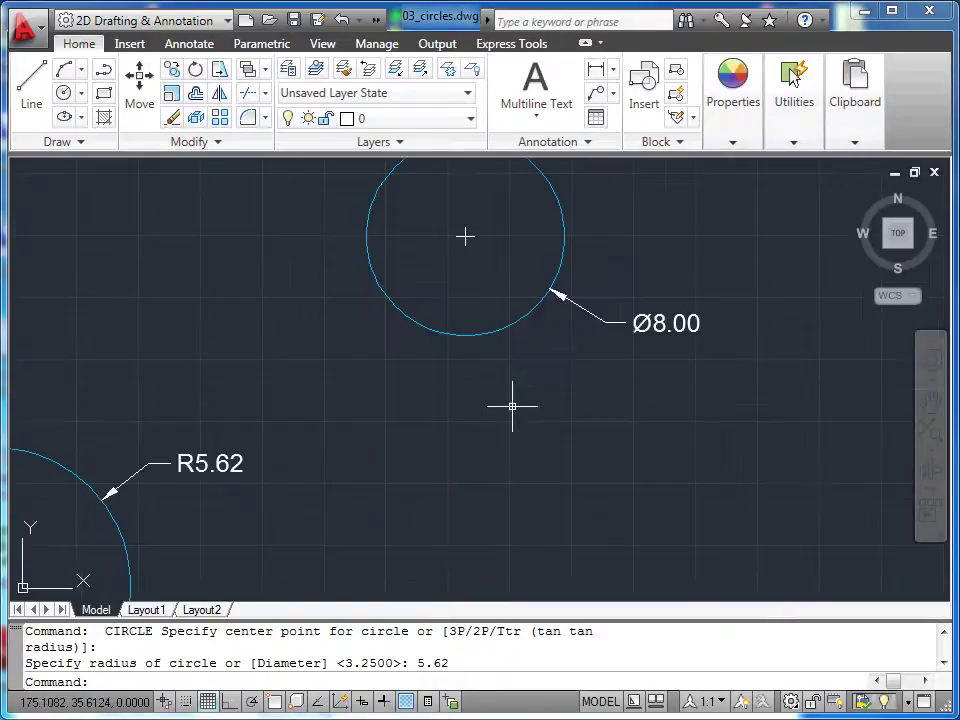
{"action": "scroll", "coordinate": [512, 403], "scroll_direction": "down", "scroll_amount": 1}
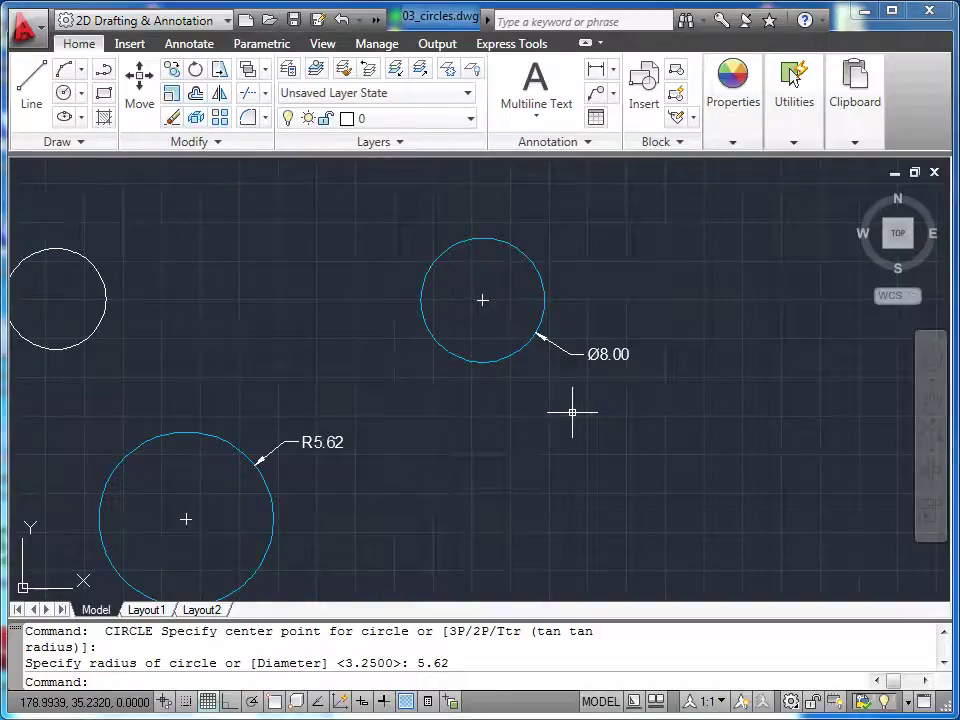
{"action": "key", "text": "Return"}
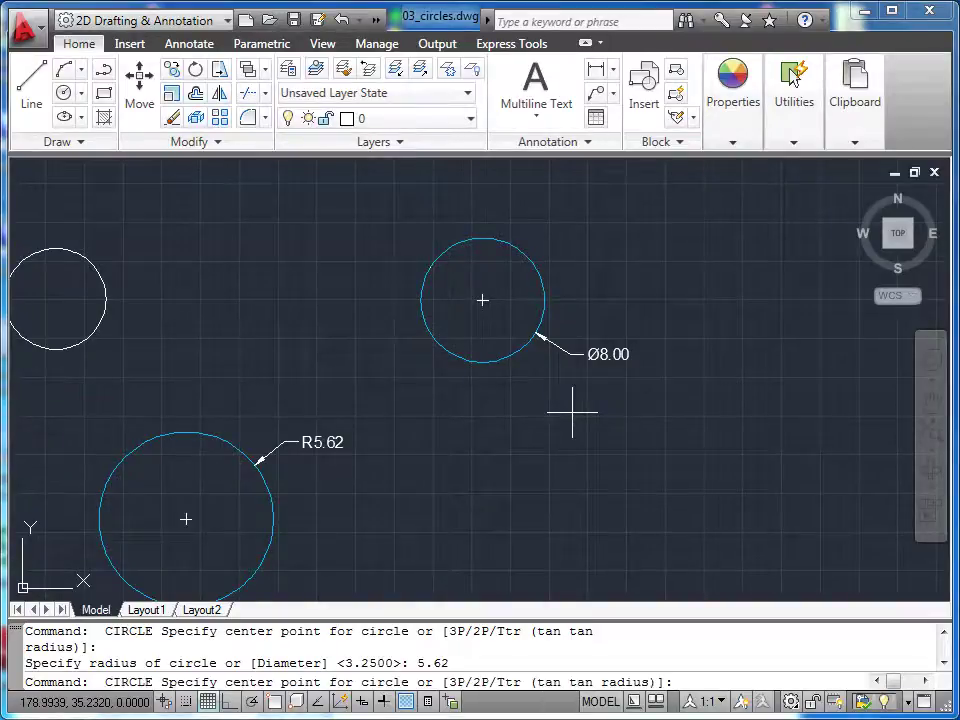
{"action": "left_click", "coordinate": [483, 451]}
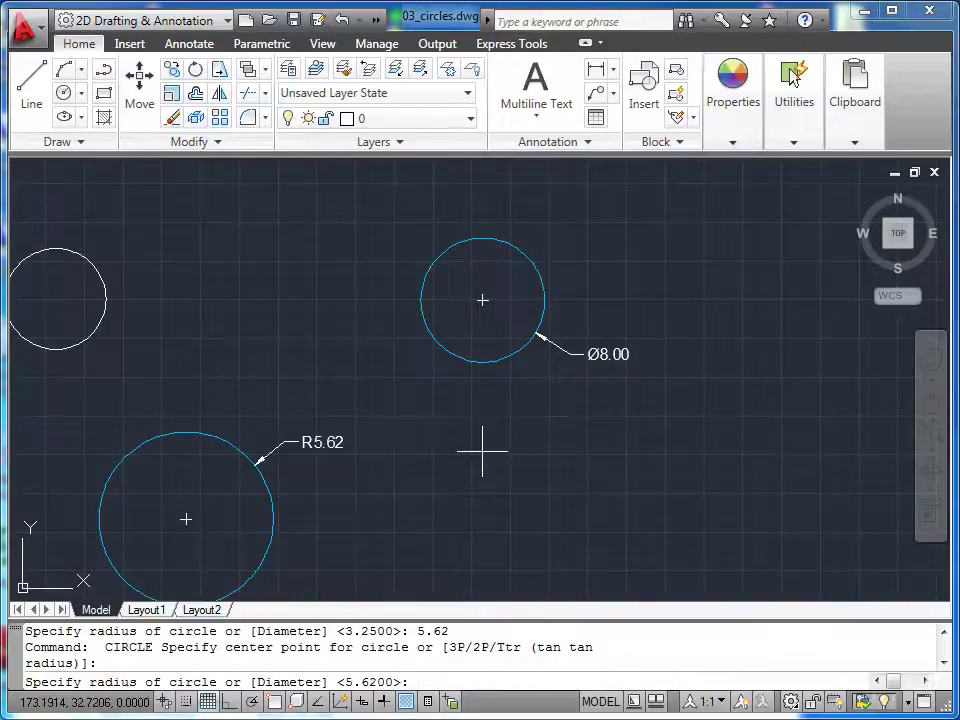
{"action": "right_click", "coordinate": [540, 468]}
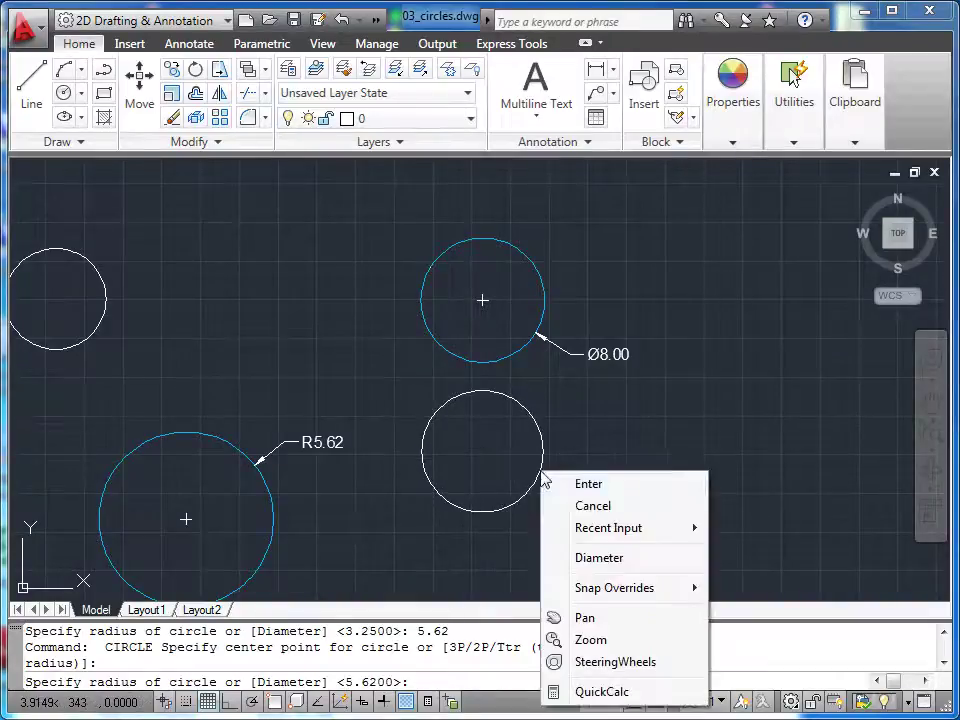
{"action": "left_click", "coordinate": [597, 555]}
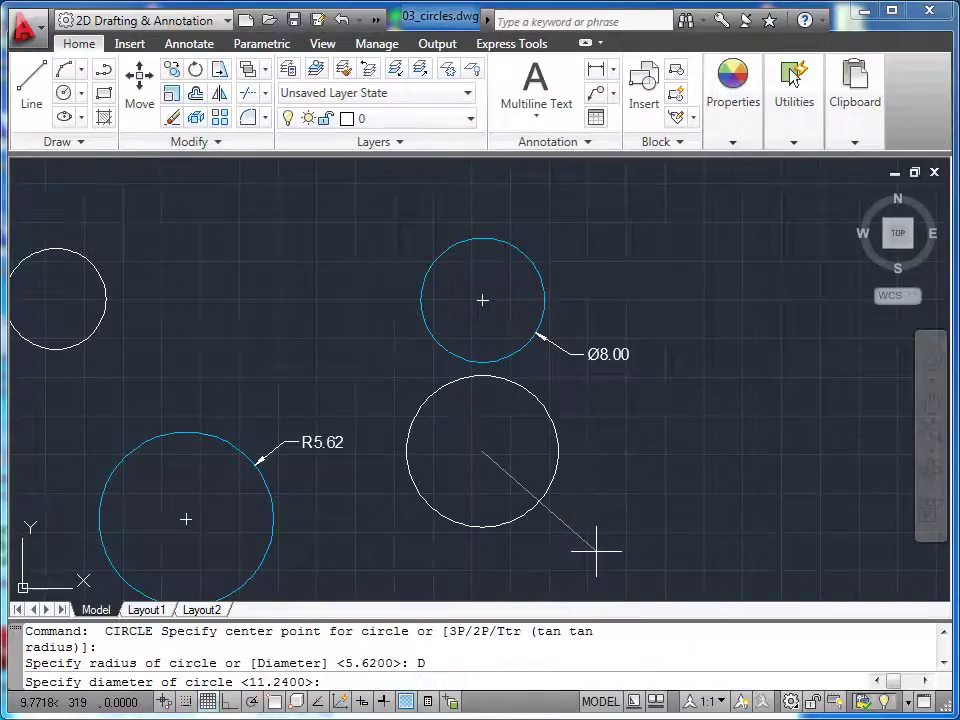
{"action": "type", "text": "8"}
{"action": "key", "text": "Return"}
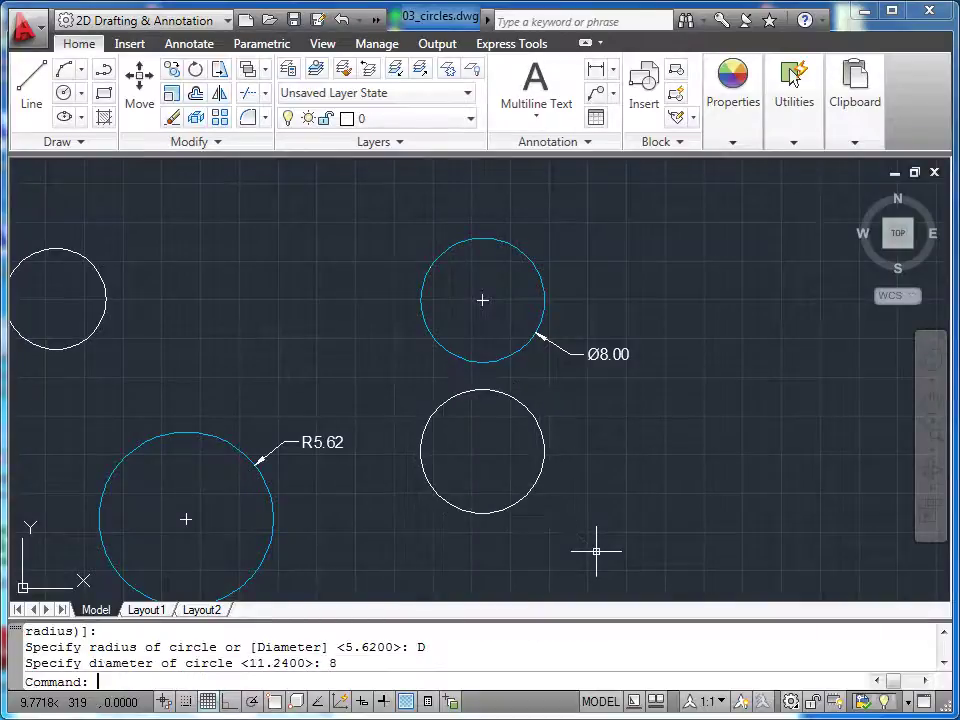